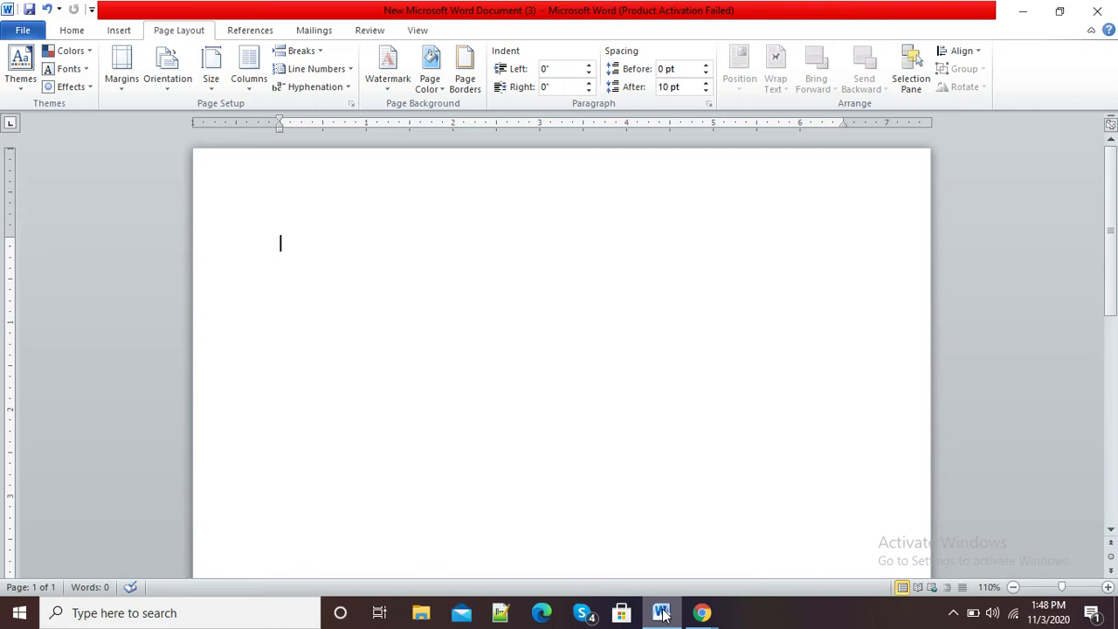
Try the built-in DRAFT 2 watermark on the page, then undo it.
left_click(74, 31)
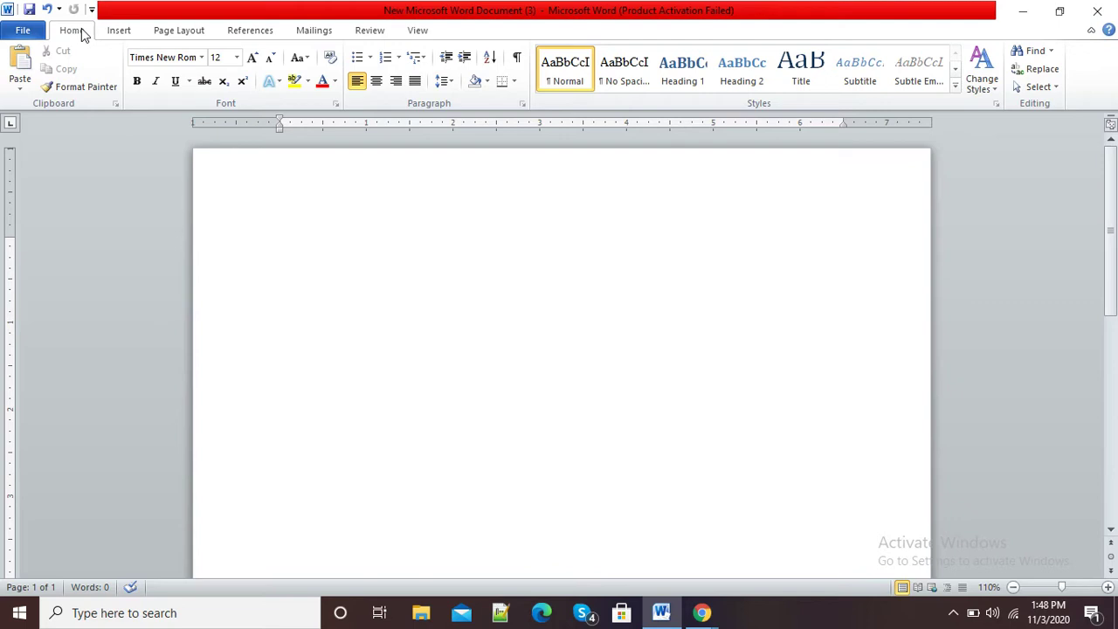
left_click(185, 30)
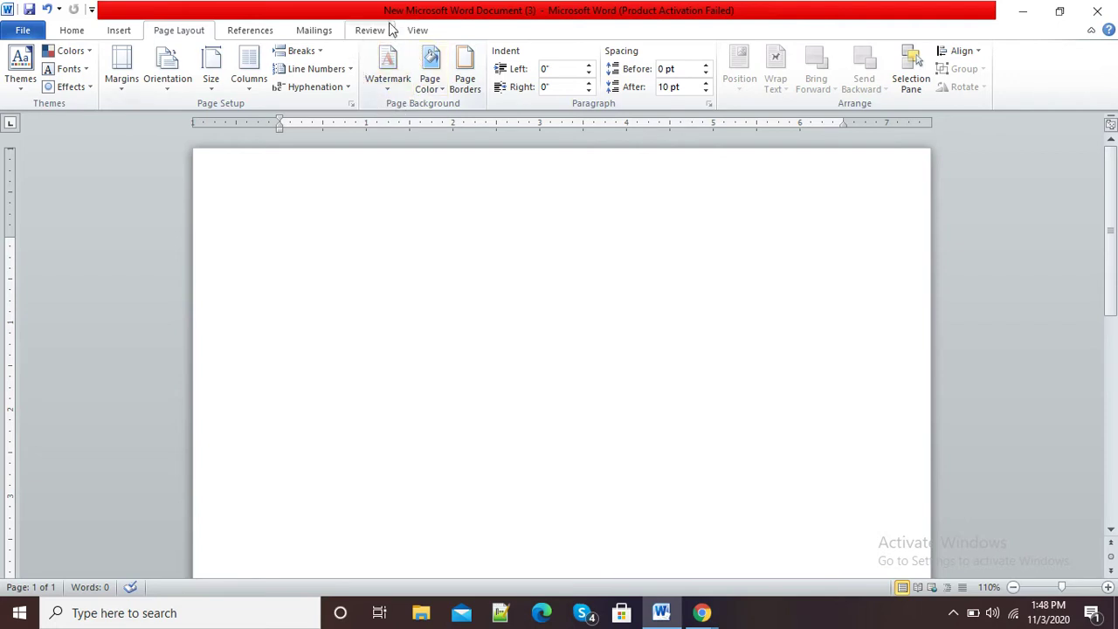
left_click(389, 79)
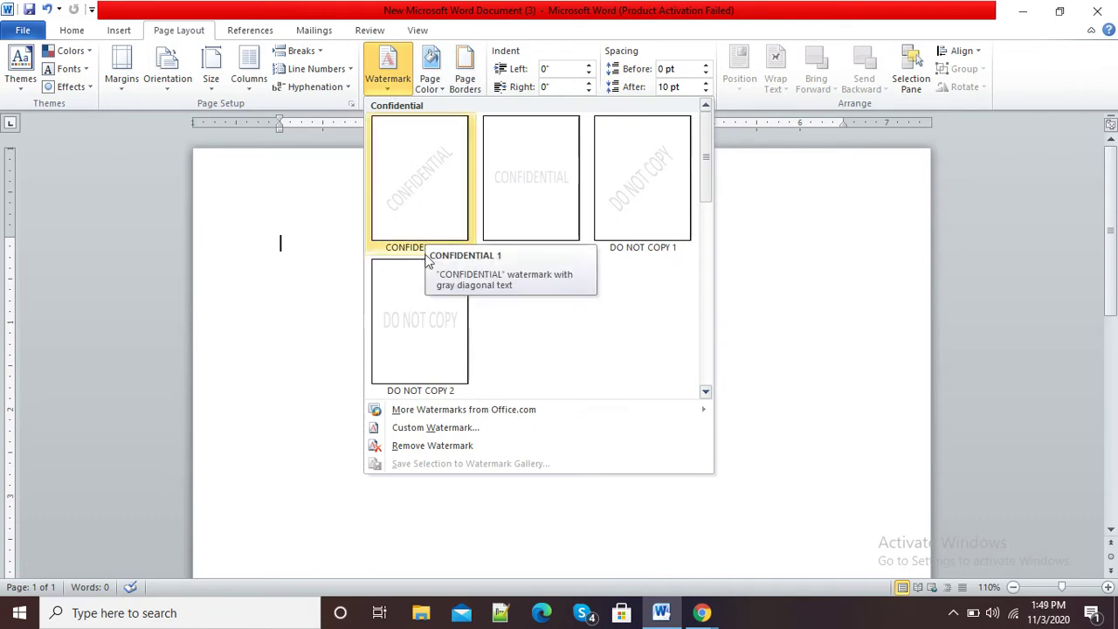
left_click_drag(709, 190, 708, 268)
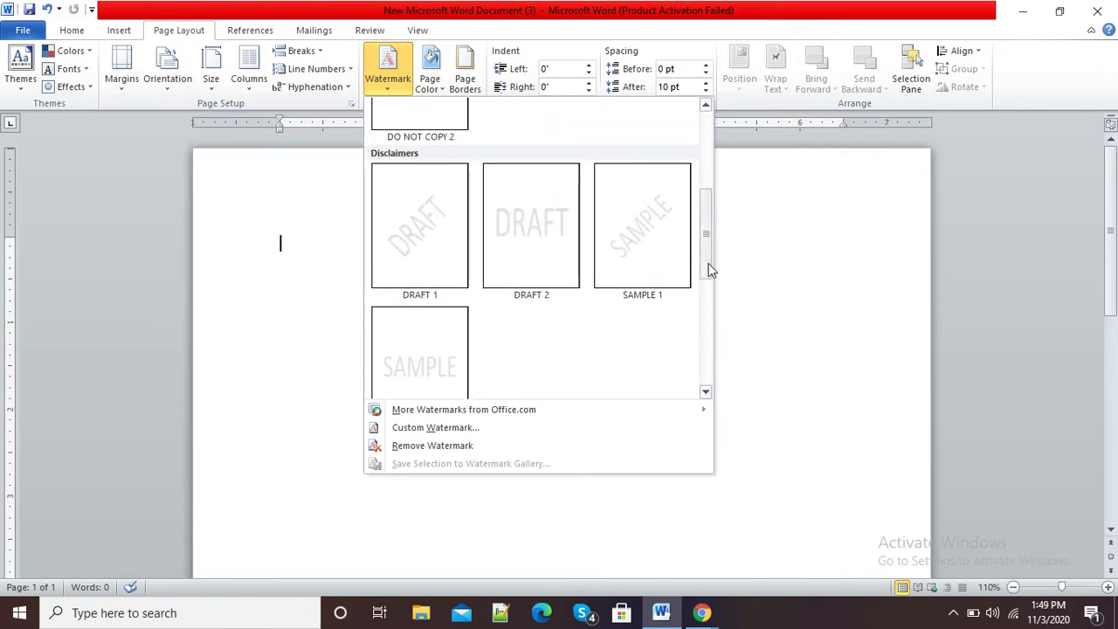
left_click(542, 234)
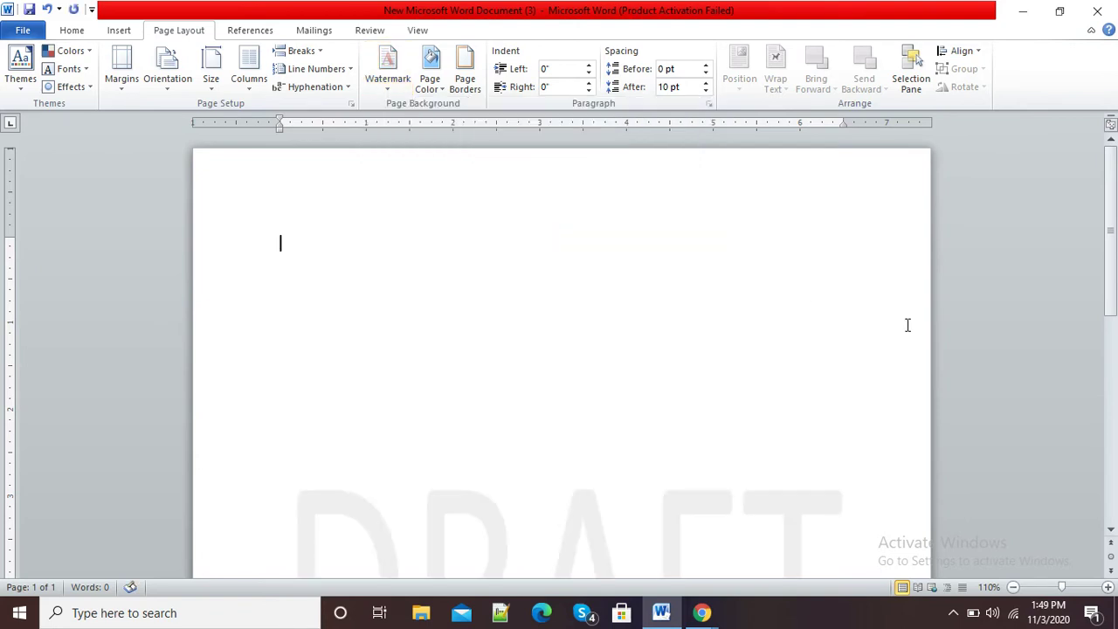
left_click_drag(1111, 215, 1111, 308)
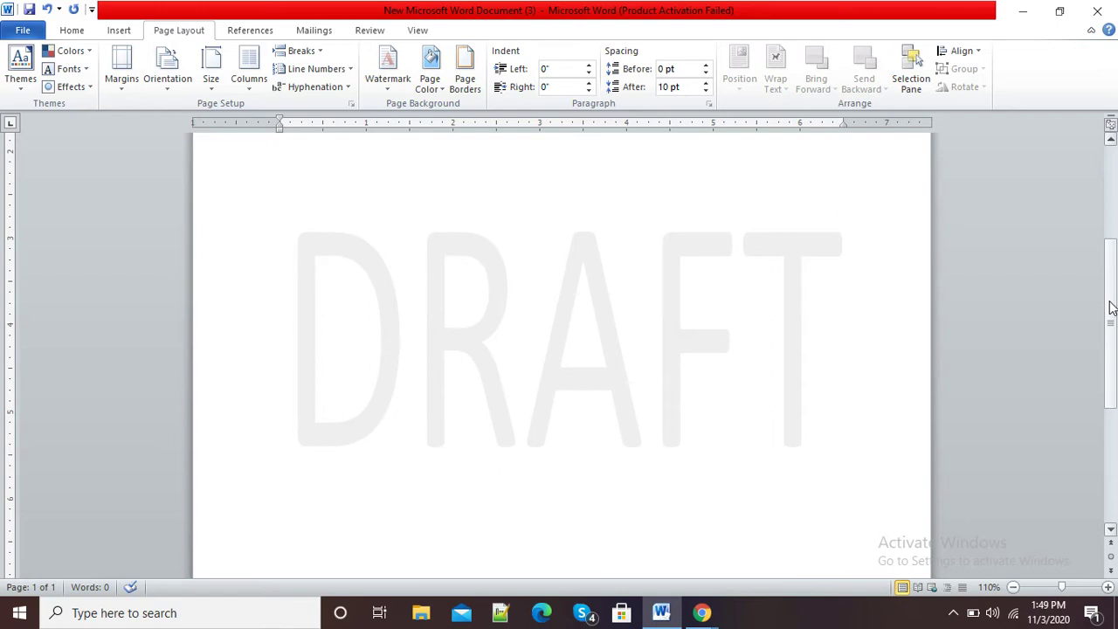
key("ctrl+z")
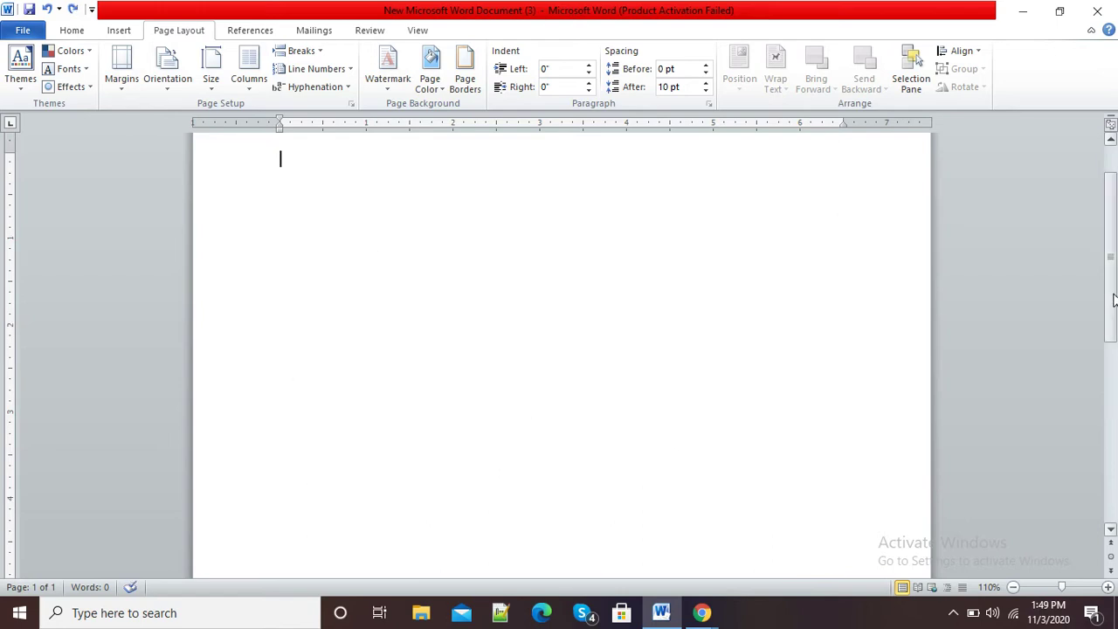
Open the Printed Watermark dialog from Custom Watermark in the watermark gallery.
scroll(961, 236, "up", 1)
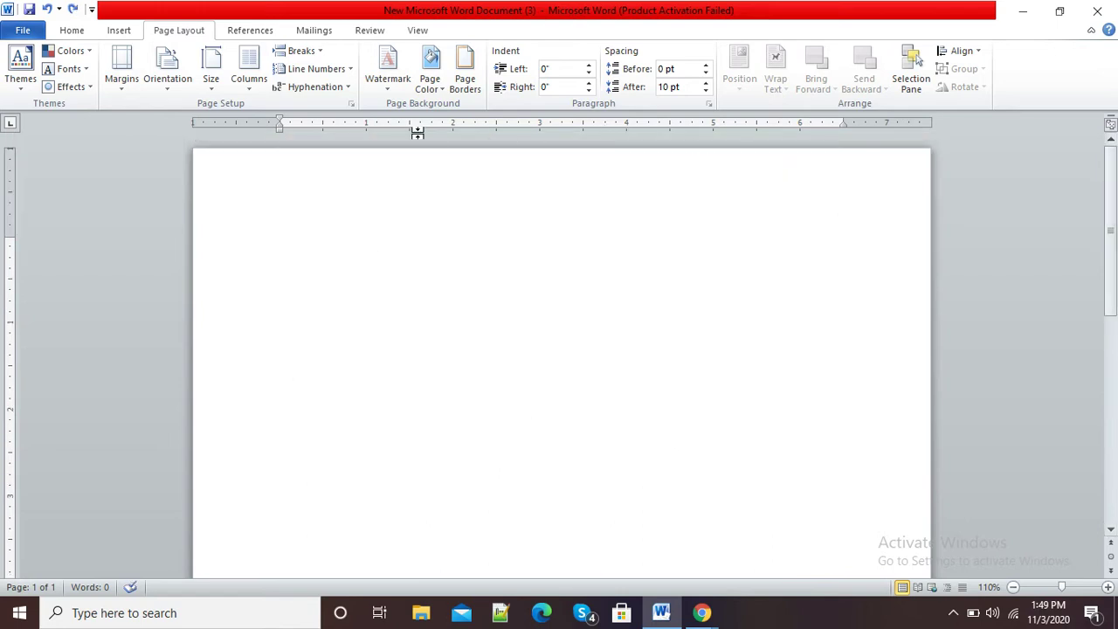
left_click(387, 88)
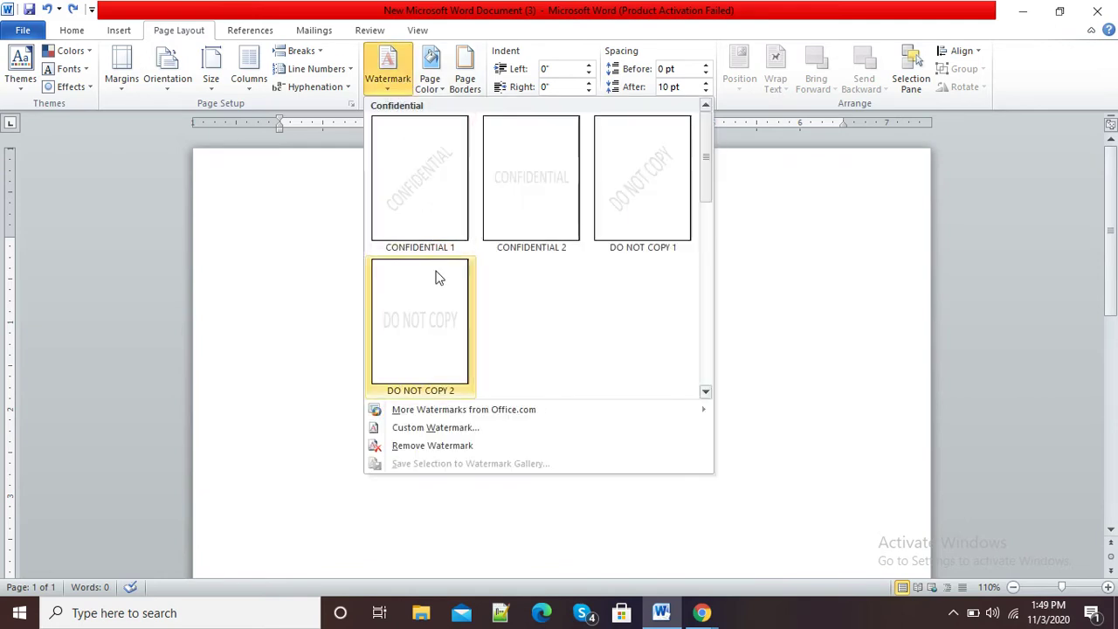
left_click(448, 431)
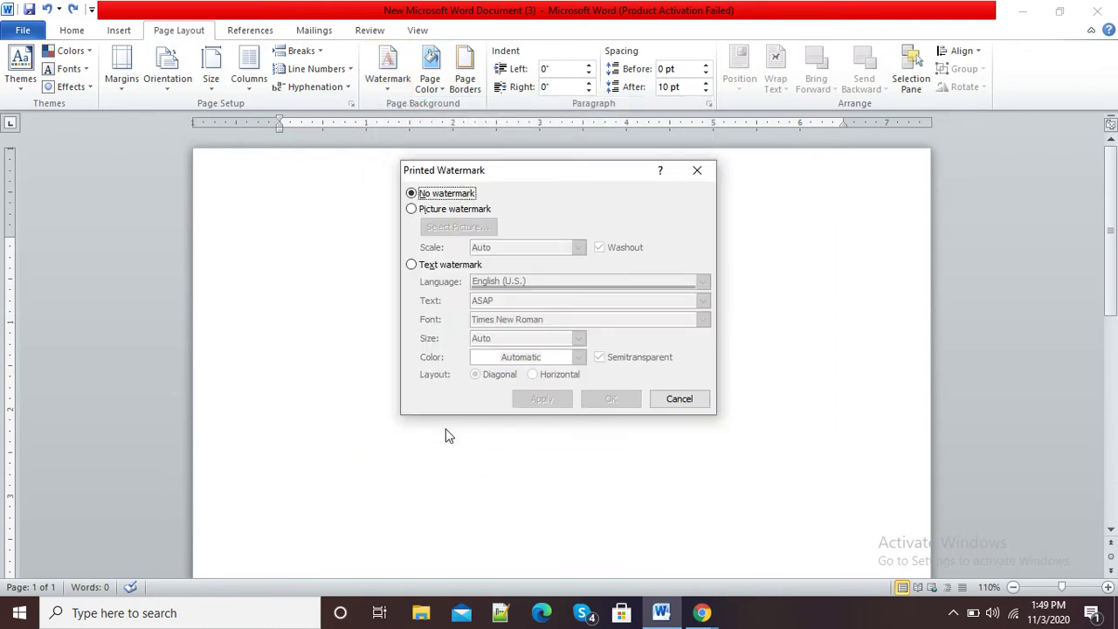
Set a picture watermark using the photo 4x6=10 (1) from the Pictures folder.
left_click(412, 210)
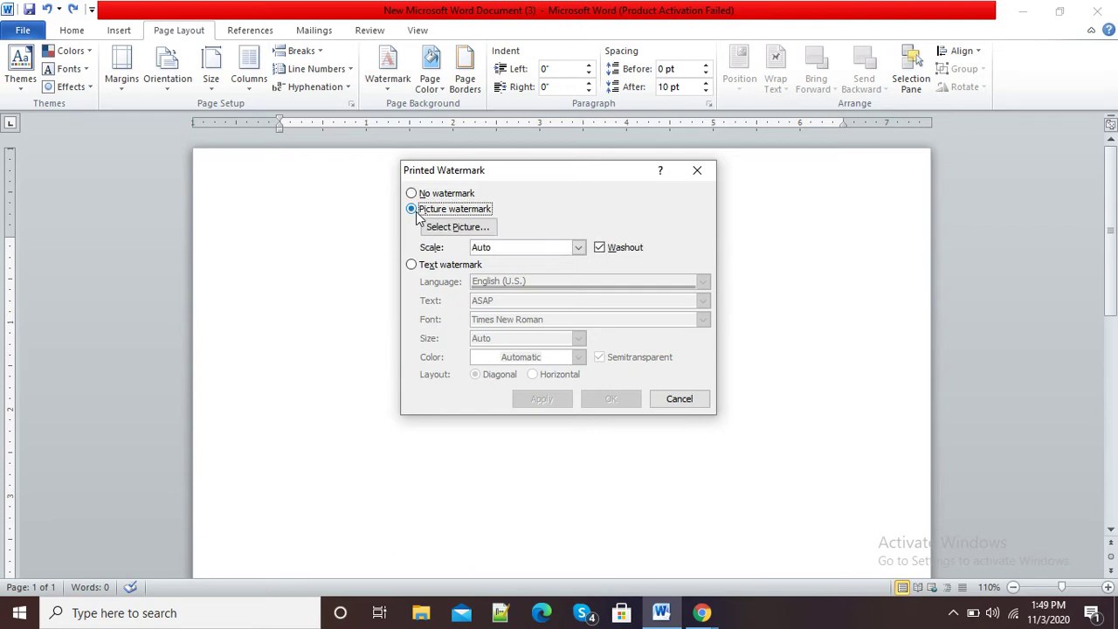
left_click(460, 229)
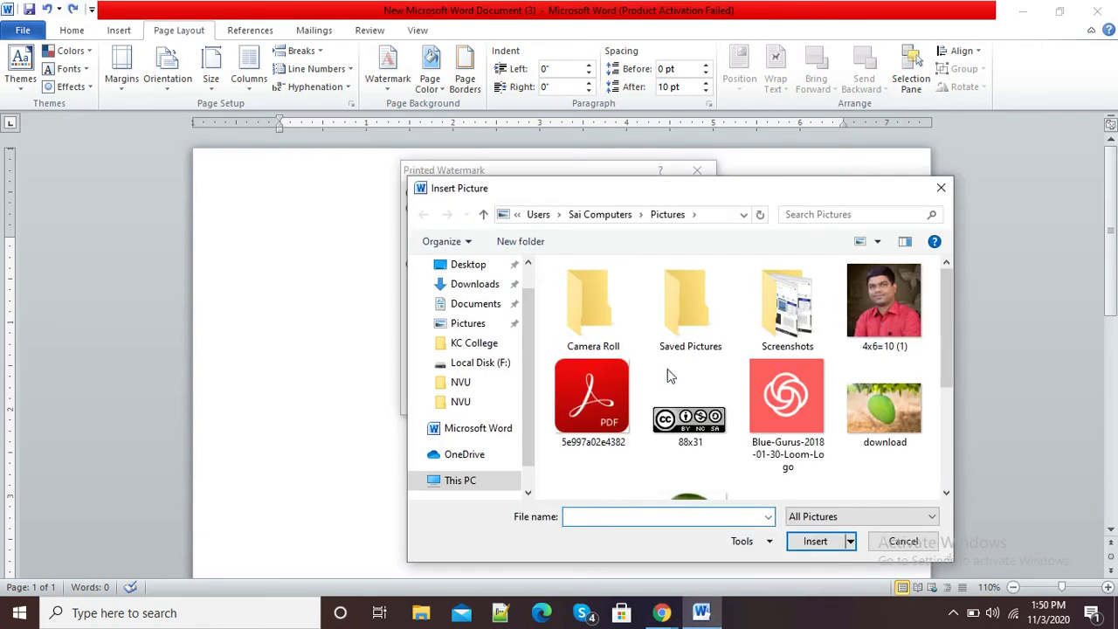
left_click(884, 301)
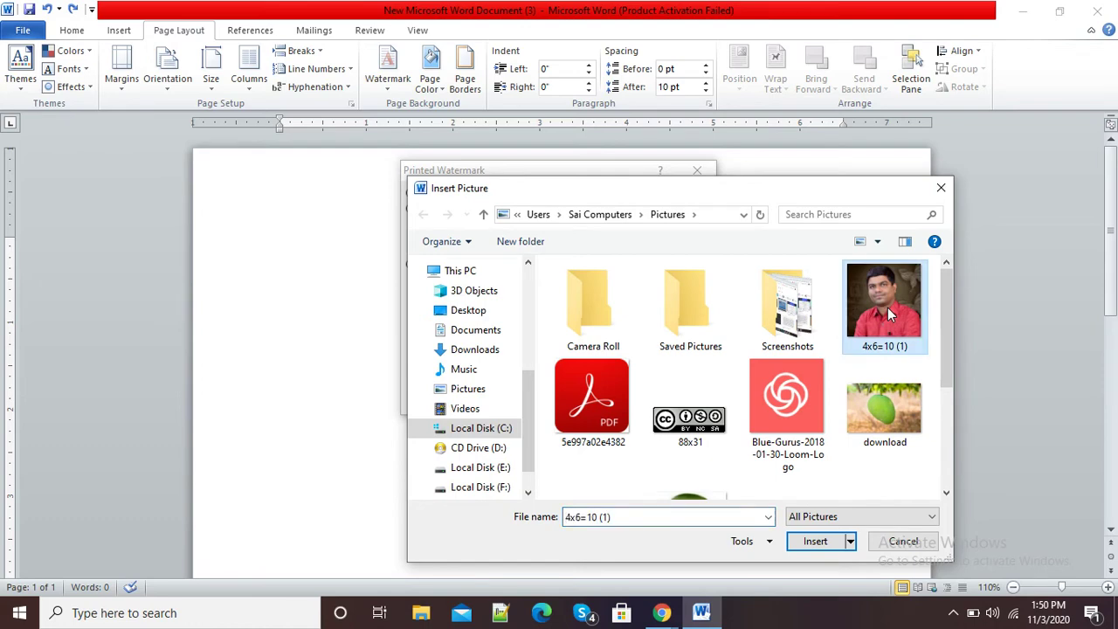
left_click(814, 542)
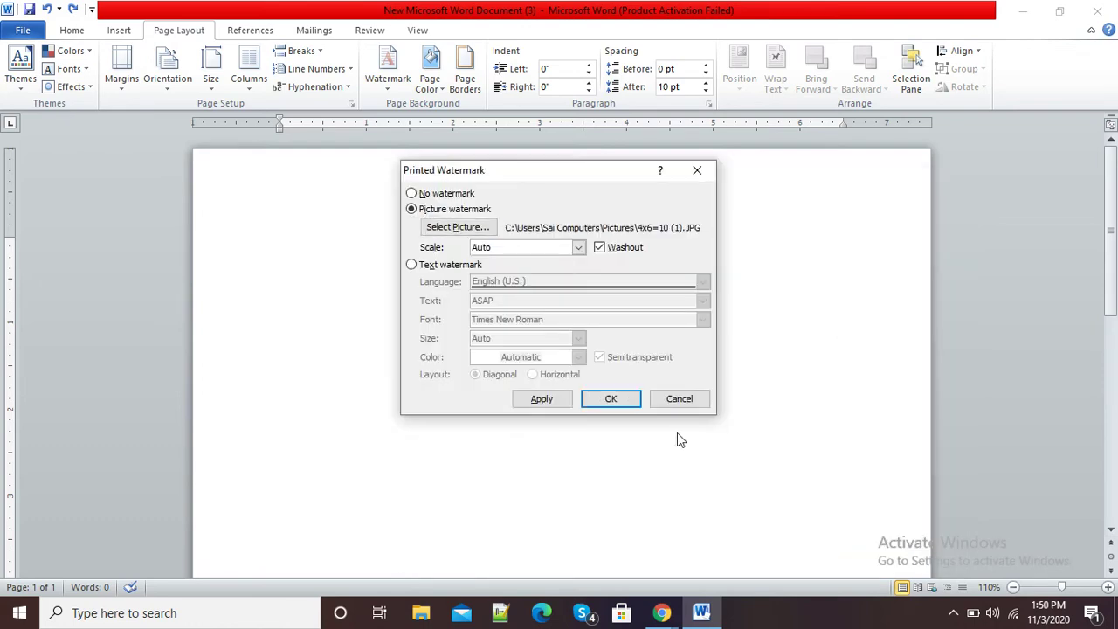
left_click(618, 401)
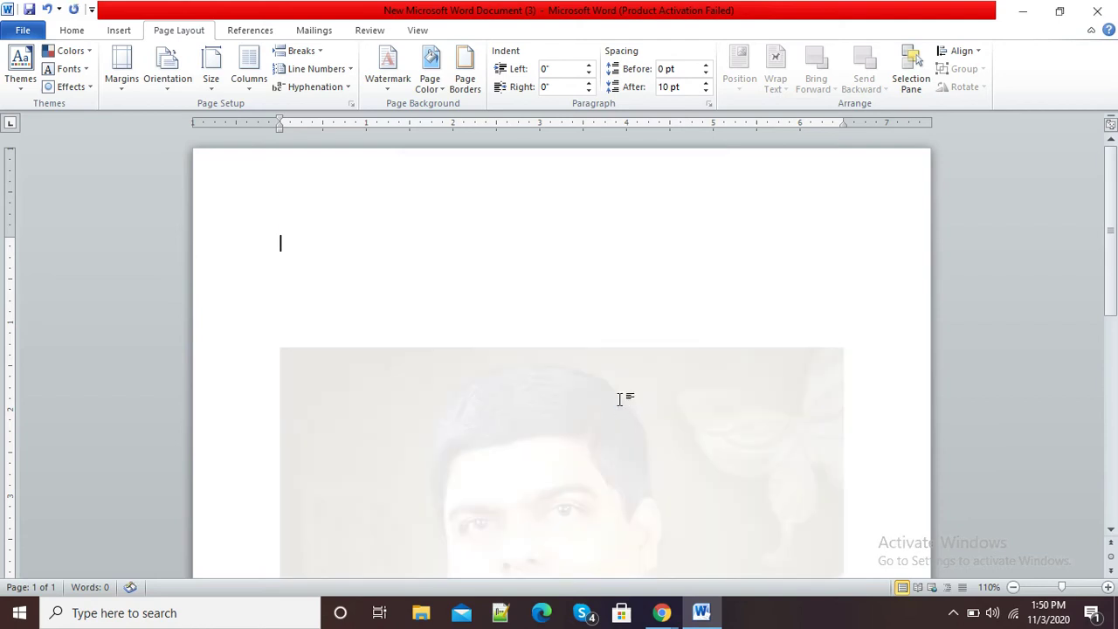
Paste the bold text briefly, then undo back to a blank page without the picture watermark.
left_click_drag(1108, 216, 1111, 278)
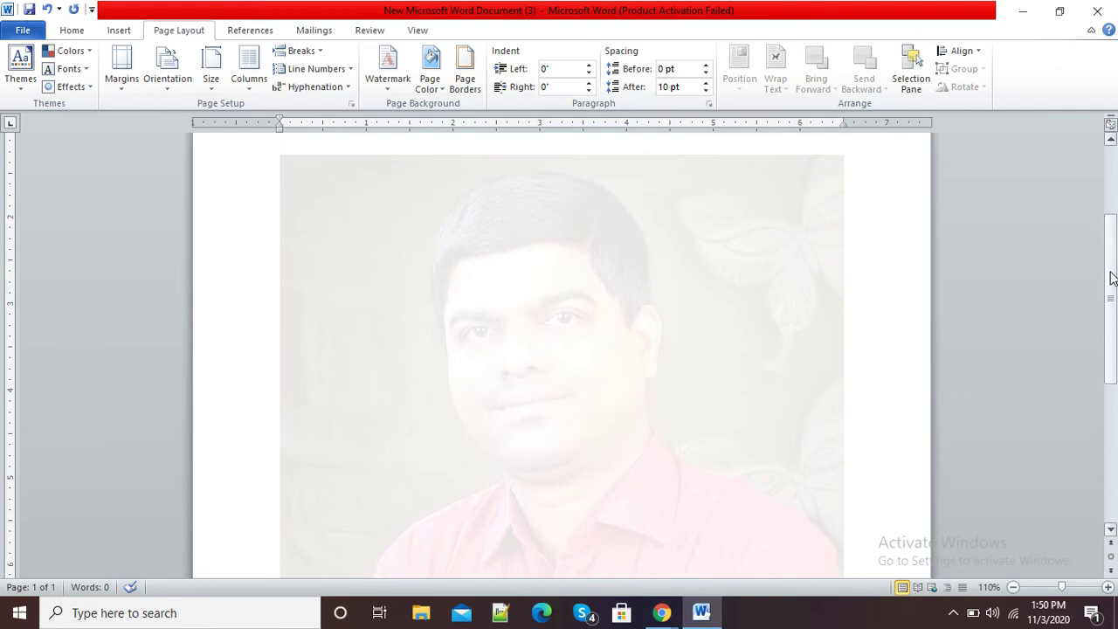
key("ctrl+v")
left_click_drag(1111, 278, 1113, 222)
key("ctrl+z")
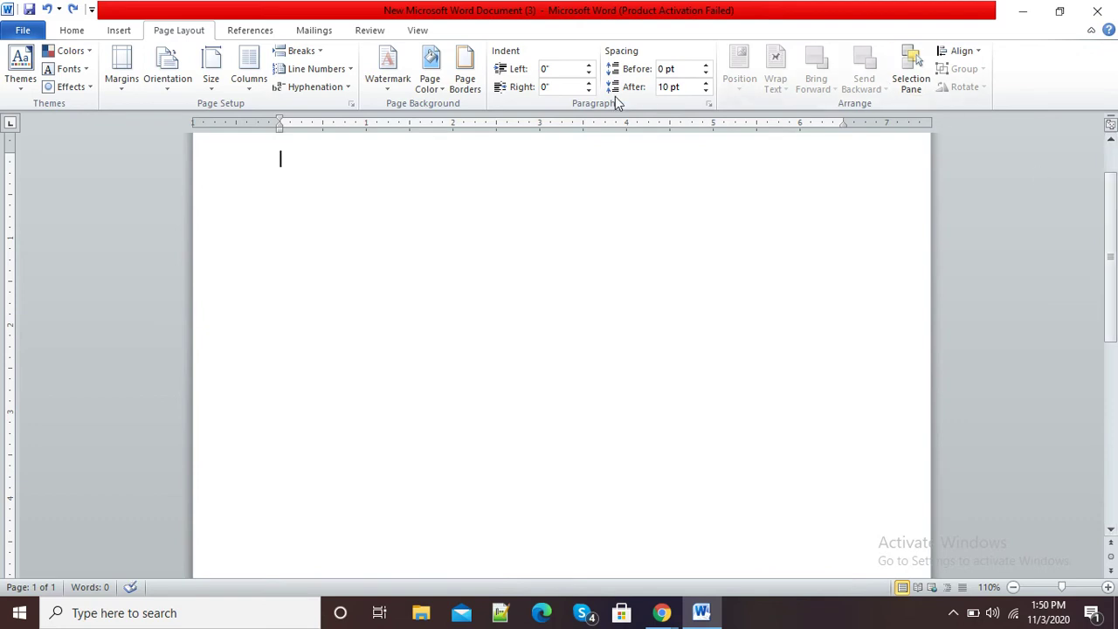
Reopen Printed Watermark and choose a text watermark in English (U.S.).
left_click(394, 91)
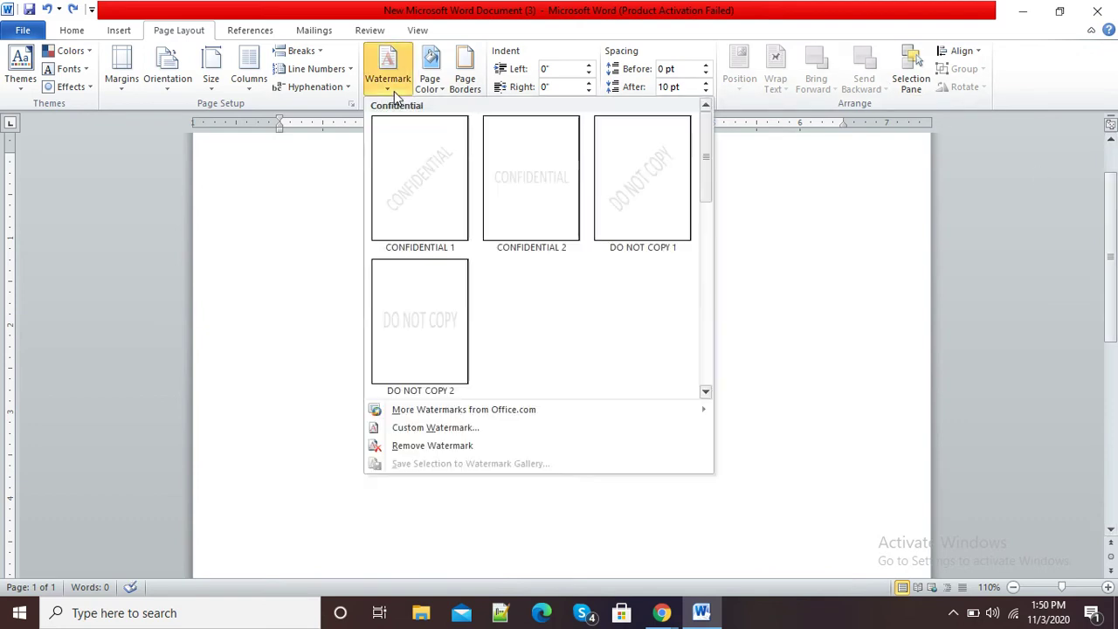
left_click(445, 428)
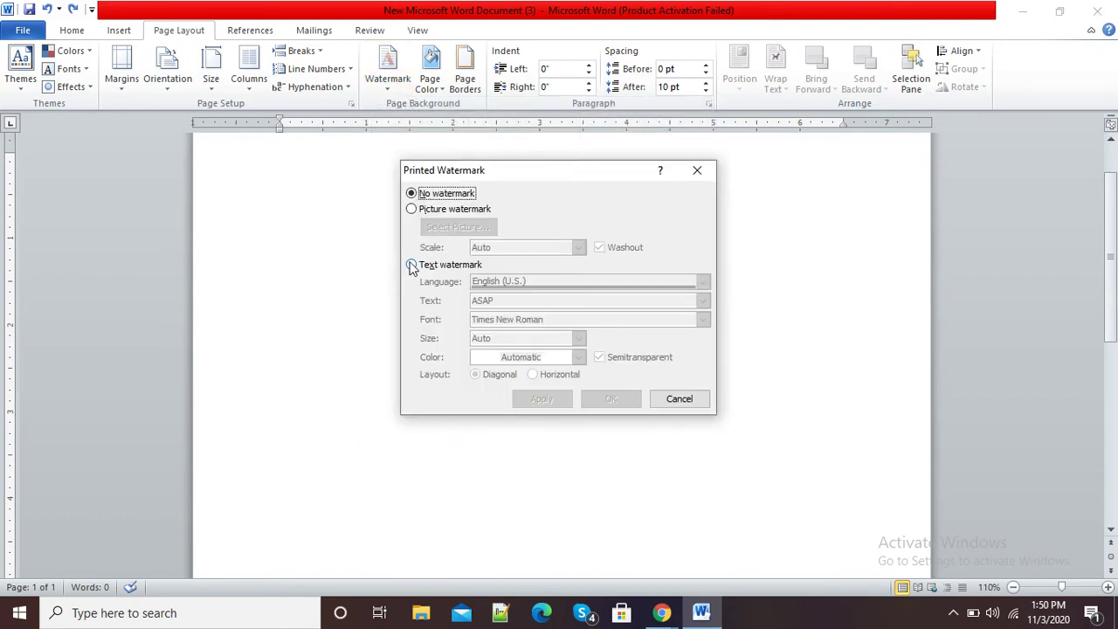
left_click(412, 266)
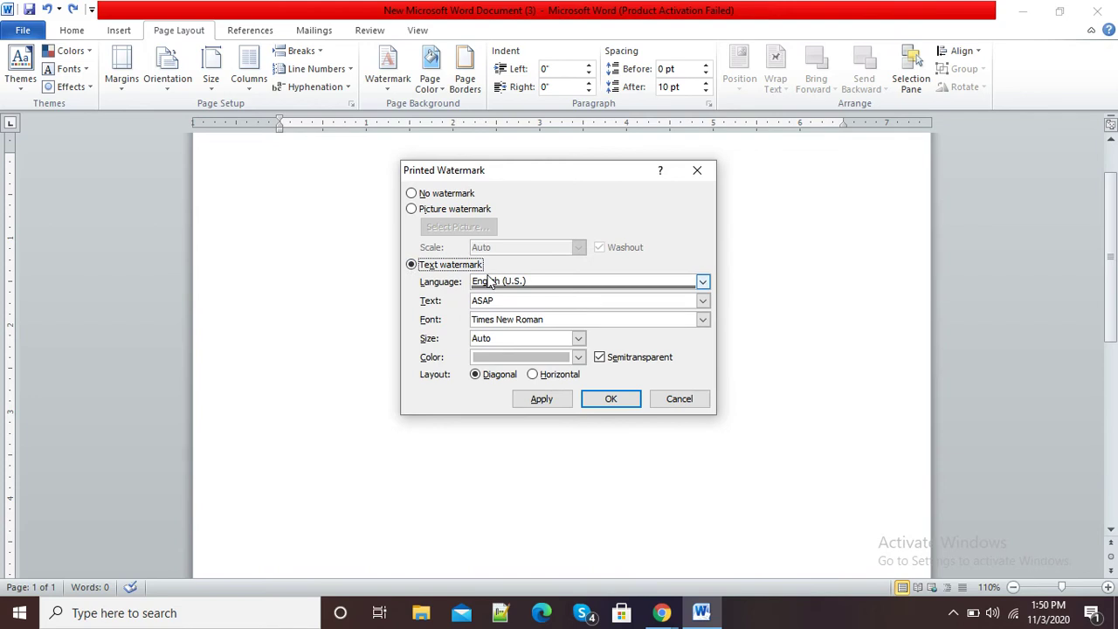
left_click(533, 282)
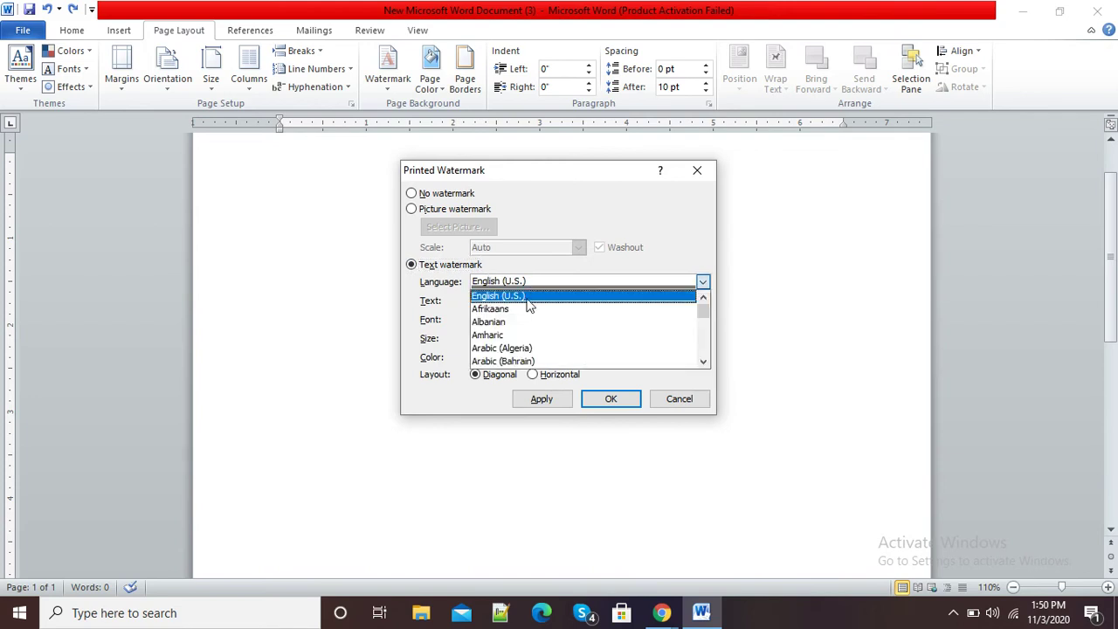
left_click(527, 299)
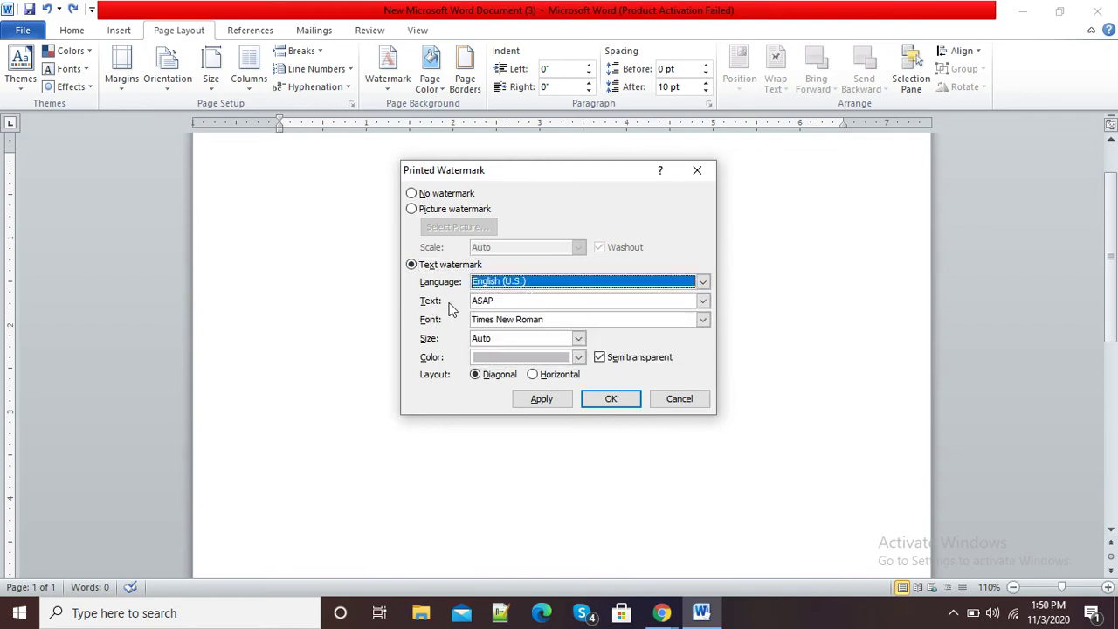
Replace the ASAP watermark text with the author's full name and make it red.
left_click(514, 300)
key("BackSpace")
key("BackSpace")
key("BackSpace")
key("BackSpace")
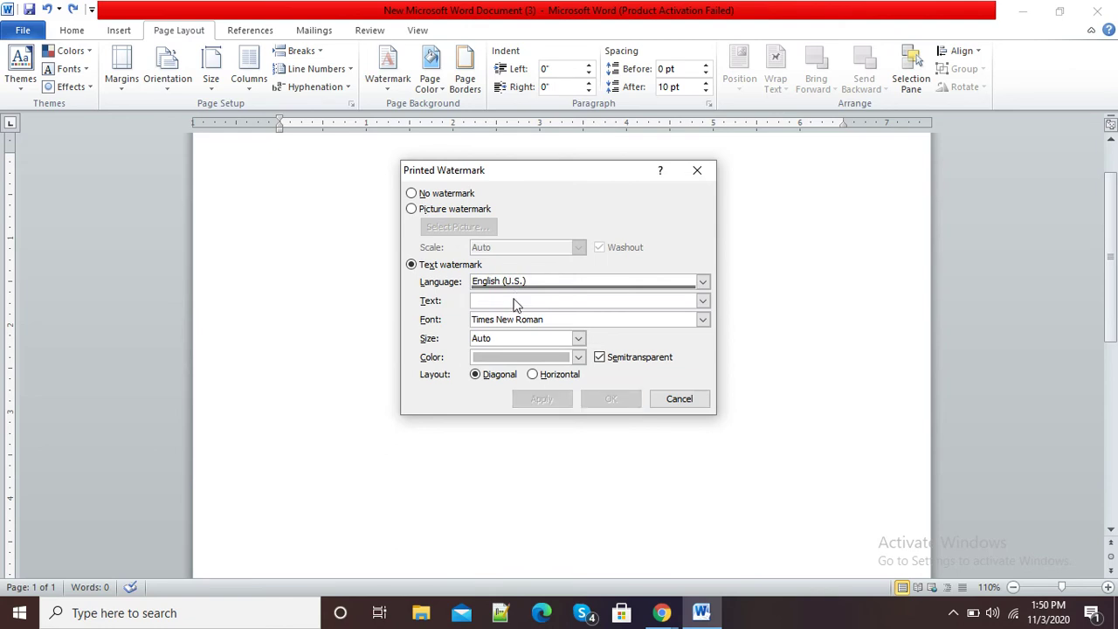
type("kAL")
key("BackSpace")
key("BackSpace")
key("BackSpace")
type("KALPIT GANESH")
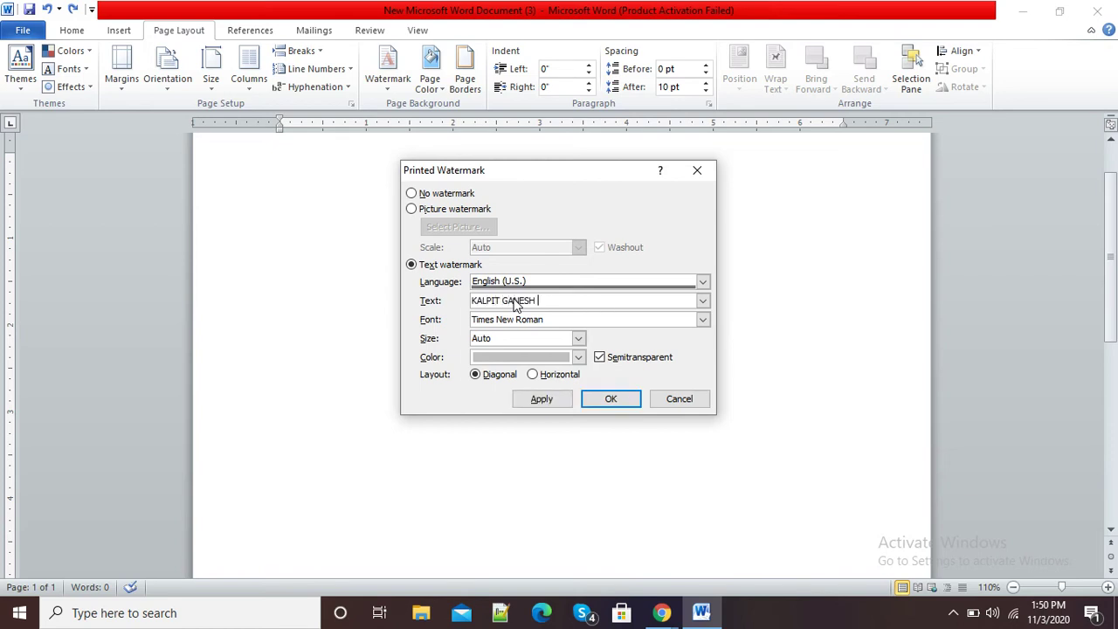
type(" MHATRE")
left_click(581, 359)
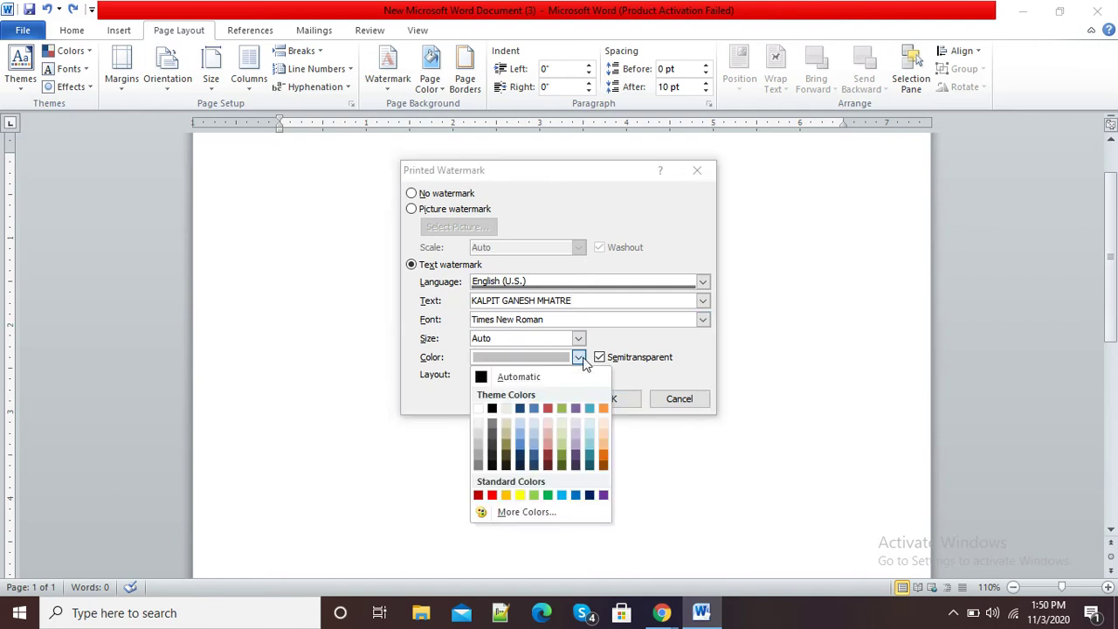
left_click(492, 496)
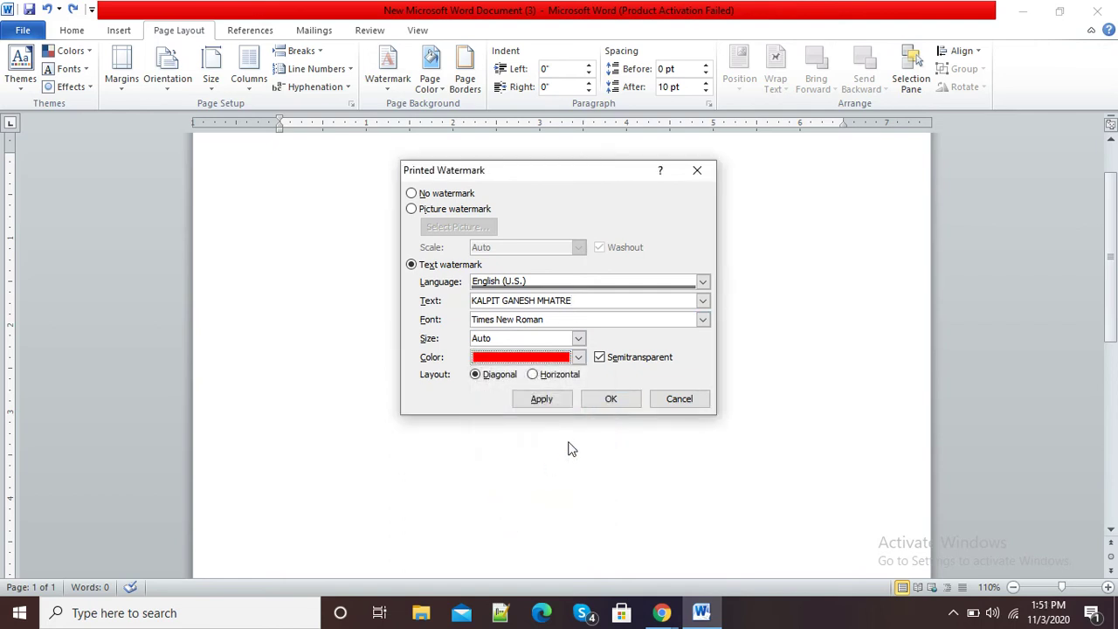
Apply the red diagonal name watermark and paste in the bold E-Content Preparation text.
left_click(609, 403)
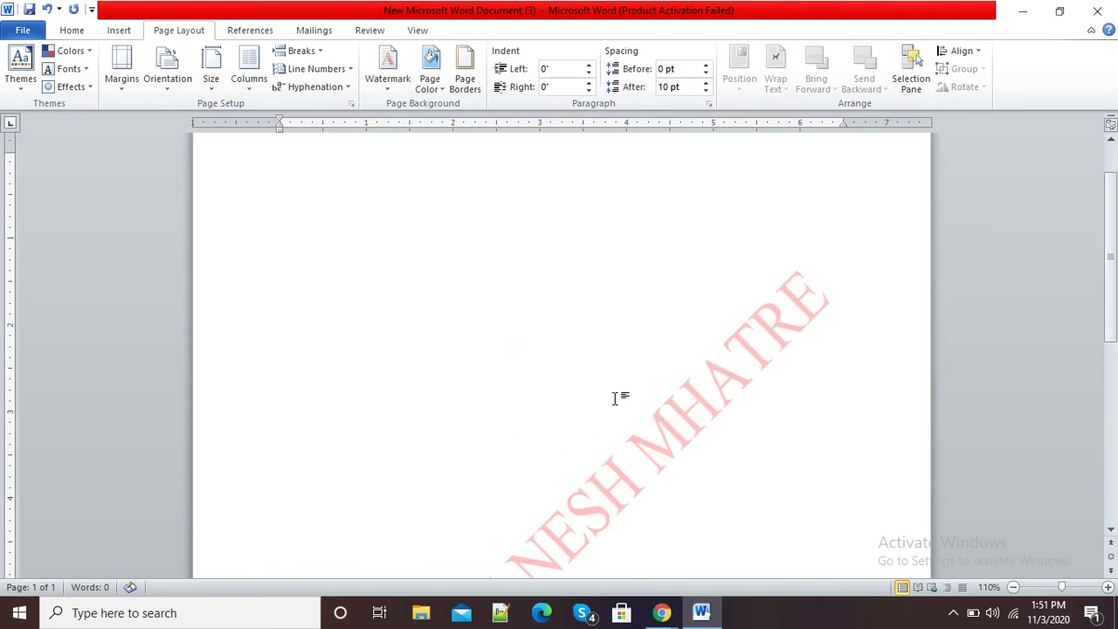
mouse_move(1109, 232)
left_mouse_down()
mouse_move(1113, 327)
mouse_move(1113, 249)
left_mouse_up()
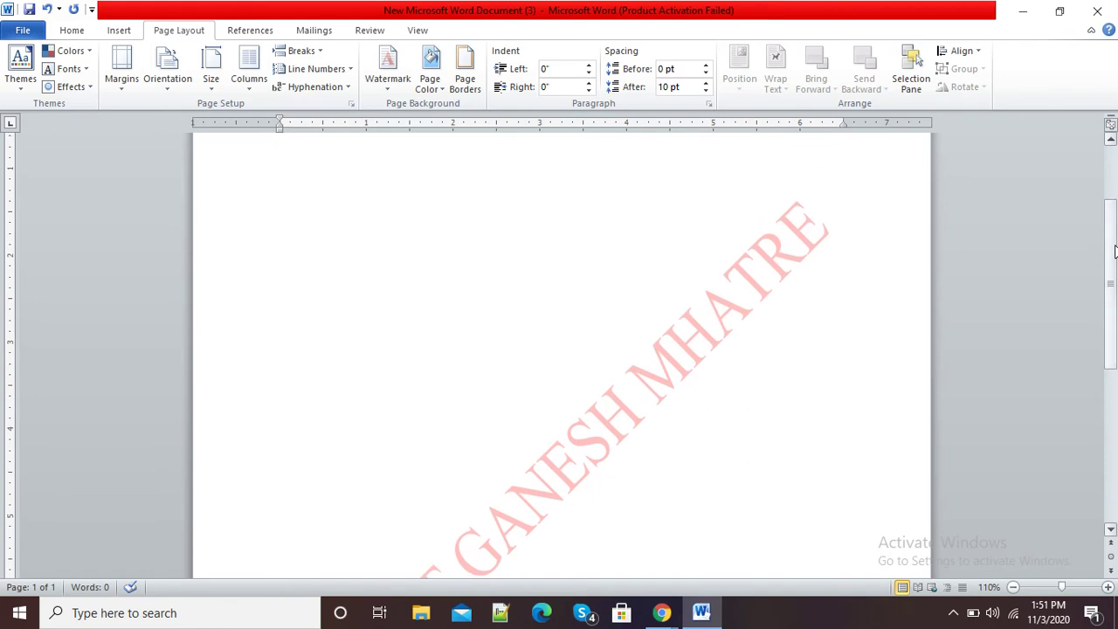
scroll(817, 278, "up", 2)
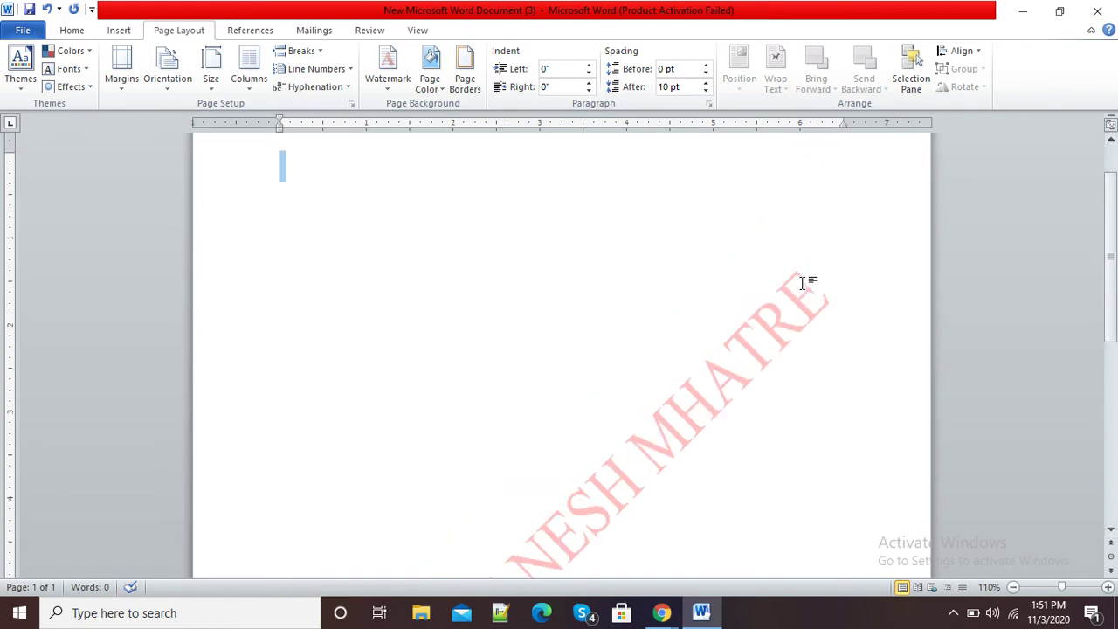
key("ctrl+v")
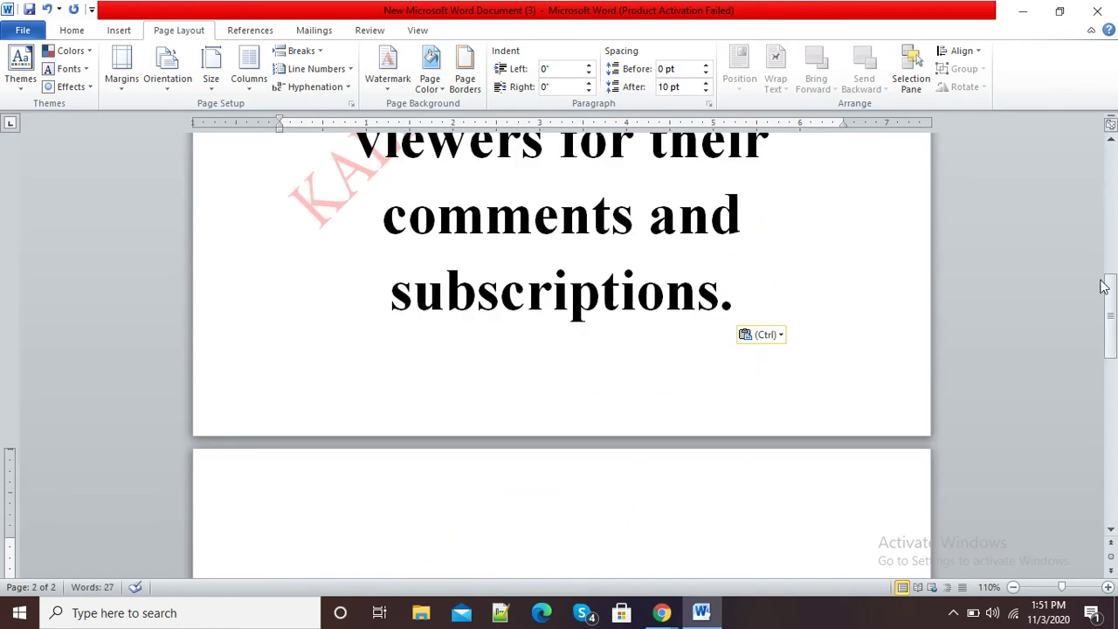
left_click_drag(1111, 288, 1110, 171)
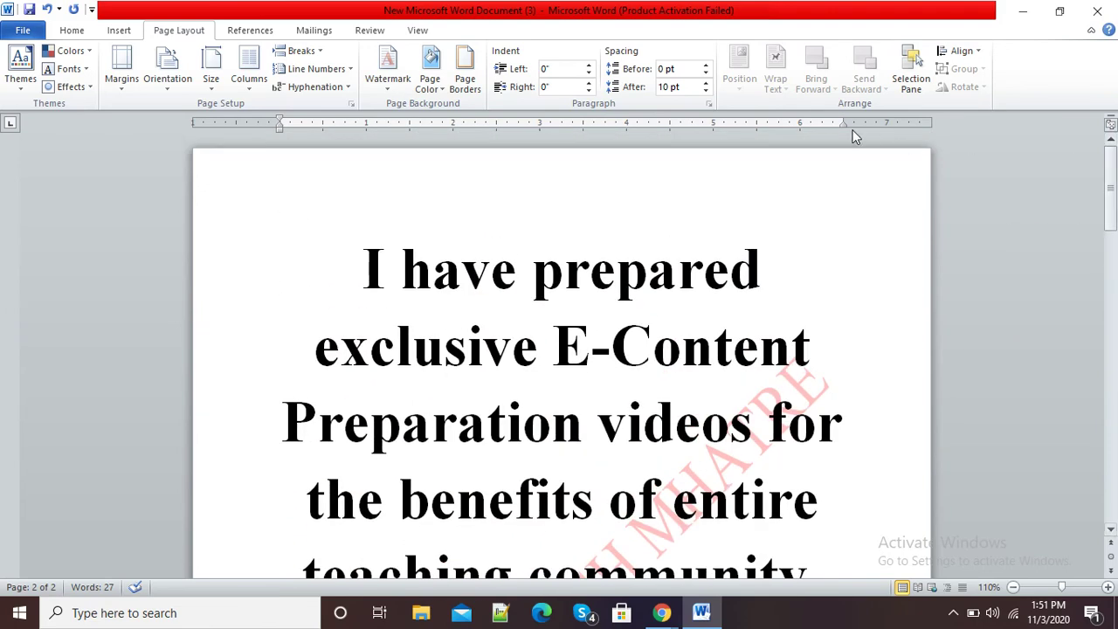
left_click(389, 88)
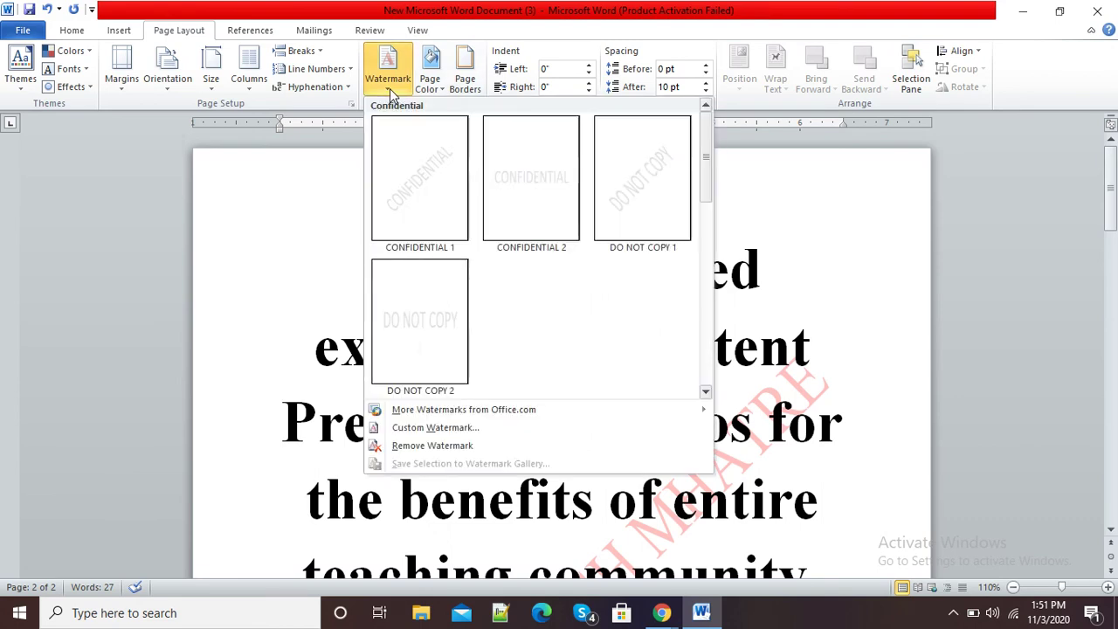
Remove the red name watermark, leaving the bold E-Content Preparation text on plain pages.
left_click(453, 447)
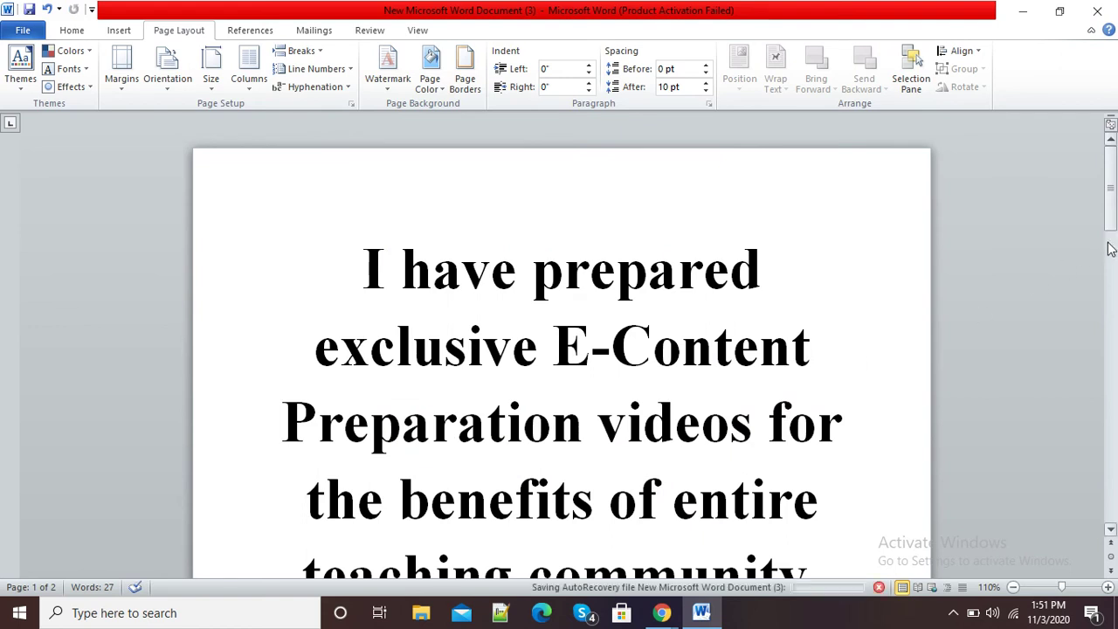
mouse_move(1112, 278)
left_mouse_down()
mouse_move(1111, 297)
mouse_move(1112, 281)
left_mouse_up()
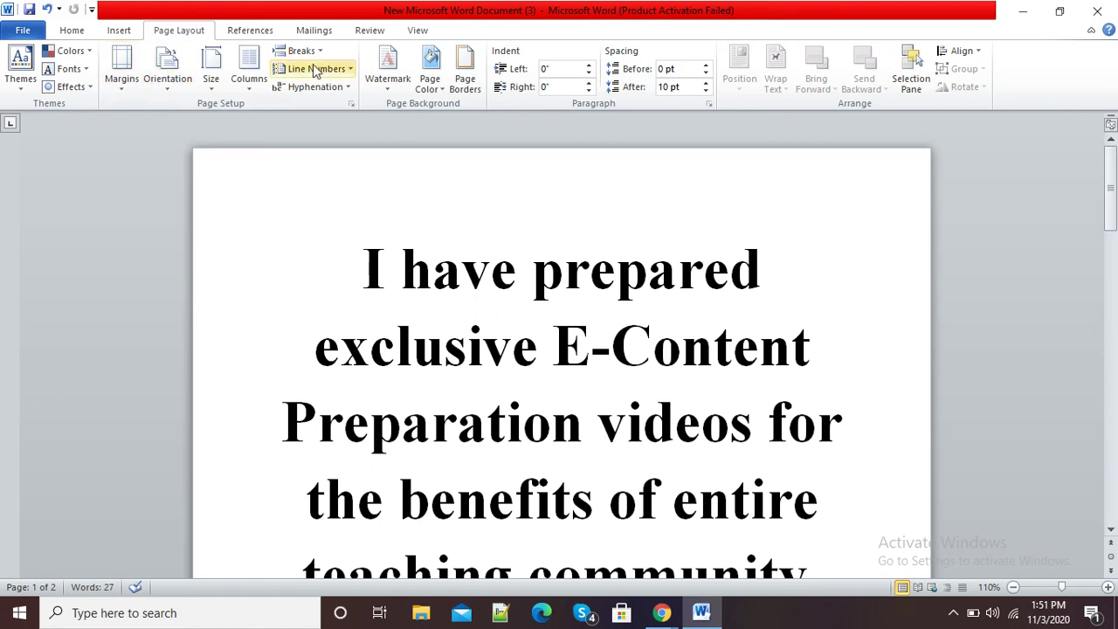
left_click(389, 94)
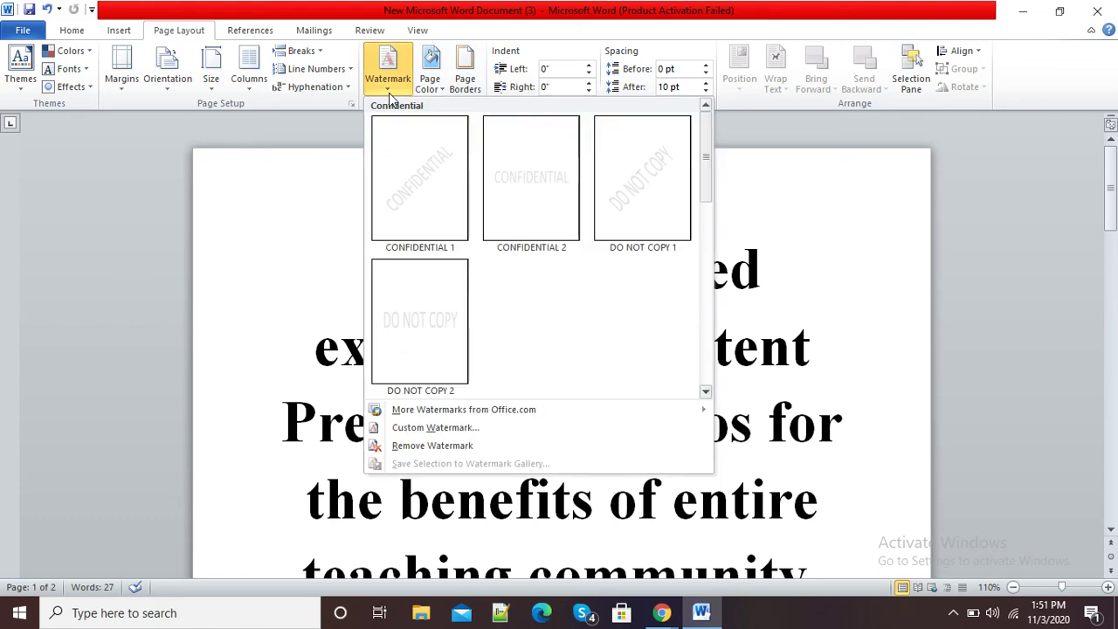
left_click(435, 427)
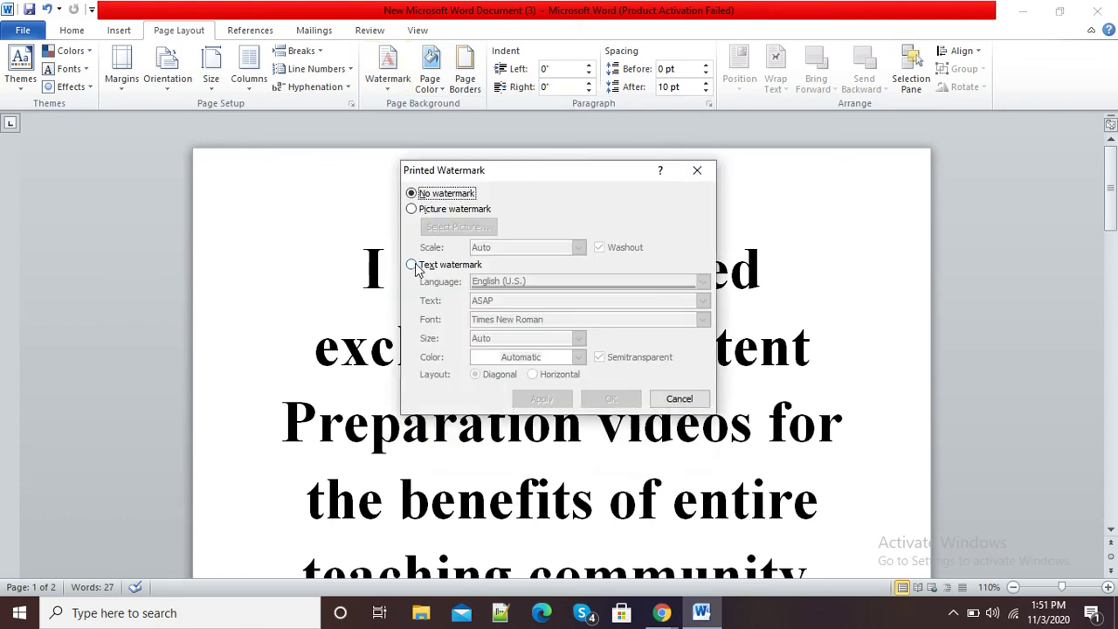
left_click(416, 270)
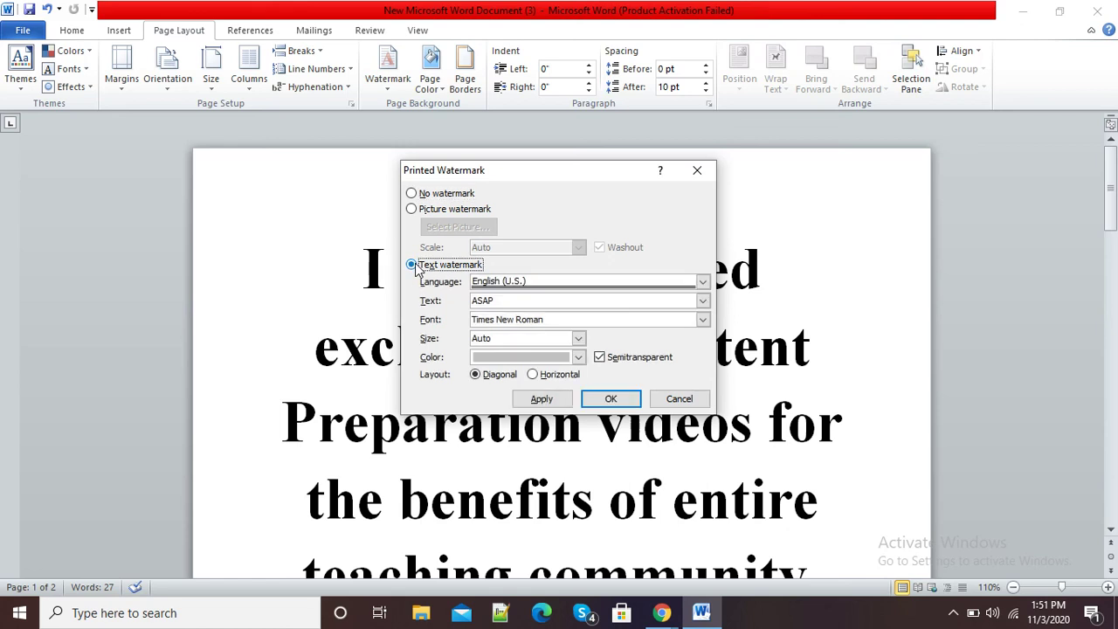
left_click(522, 301)
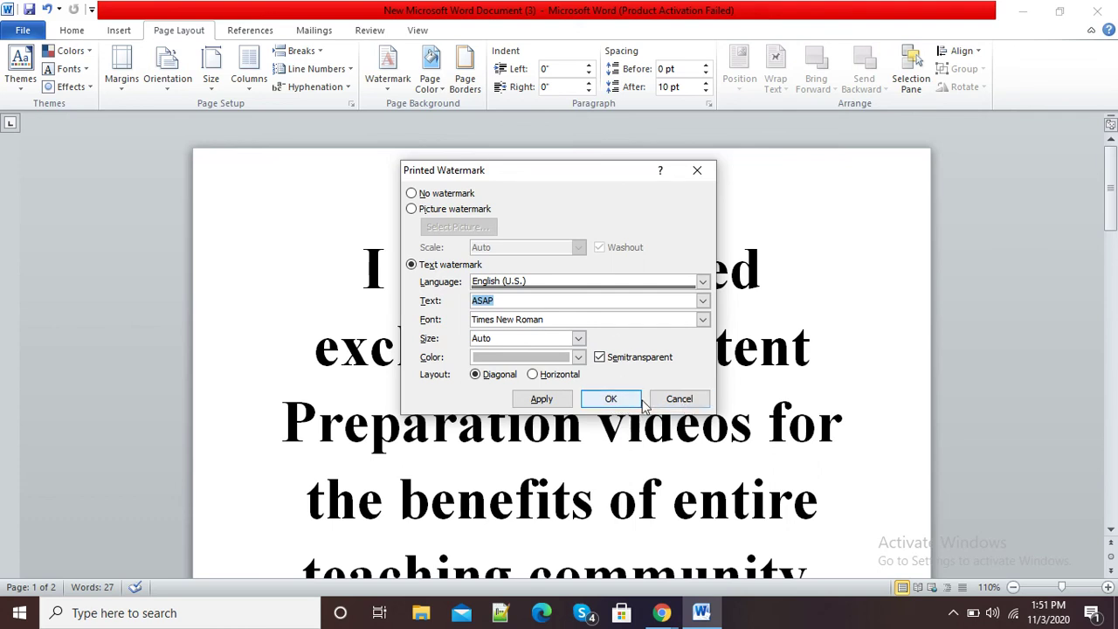
left_click(680, 400)
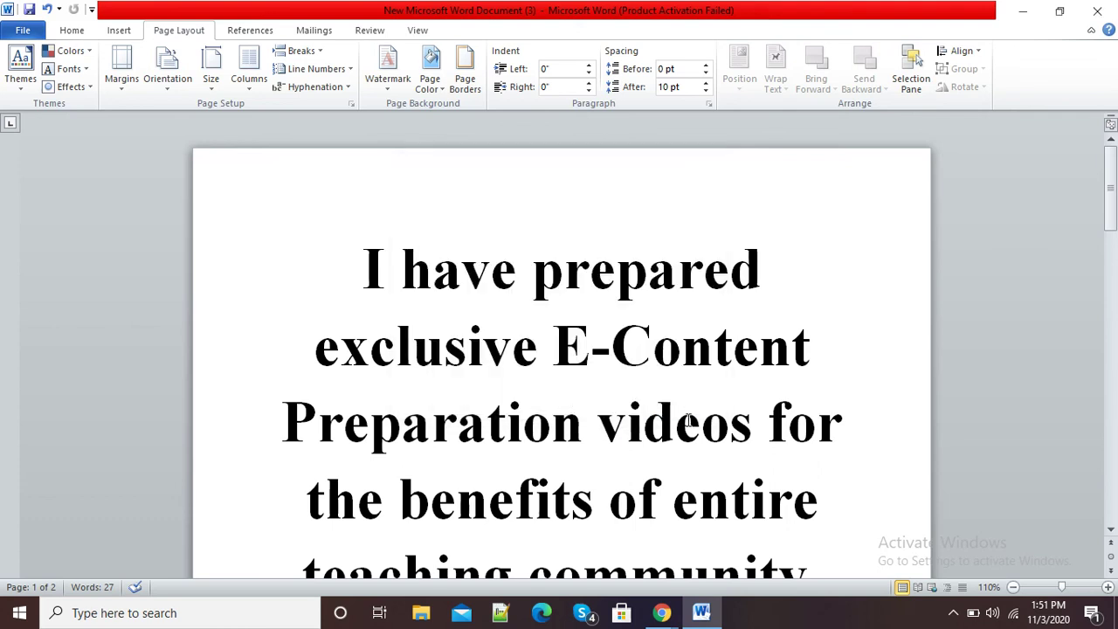
mouse_move(666, 618)
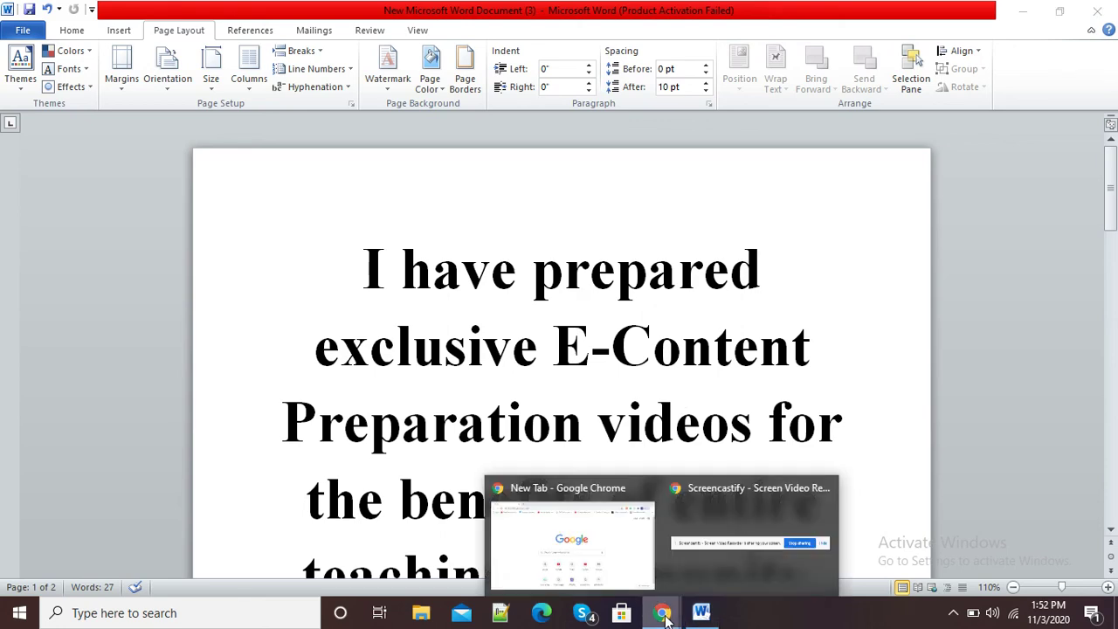